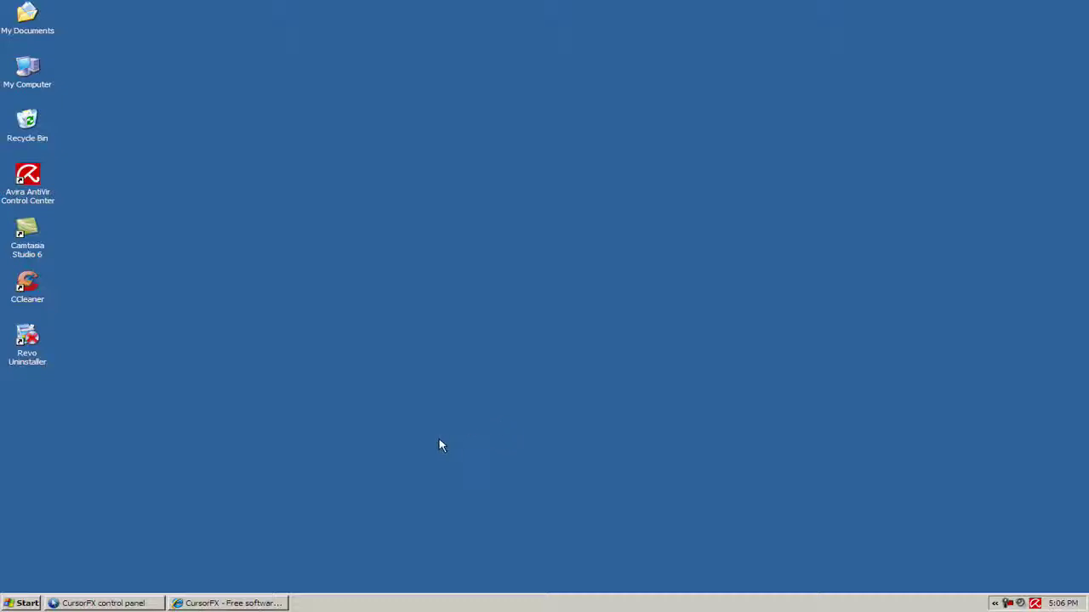
# - Bring back the CNET CursorFX 2.01 download page and scroll through its features and description
pyautogui.click(220, 605)
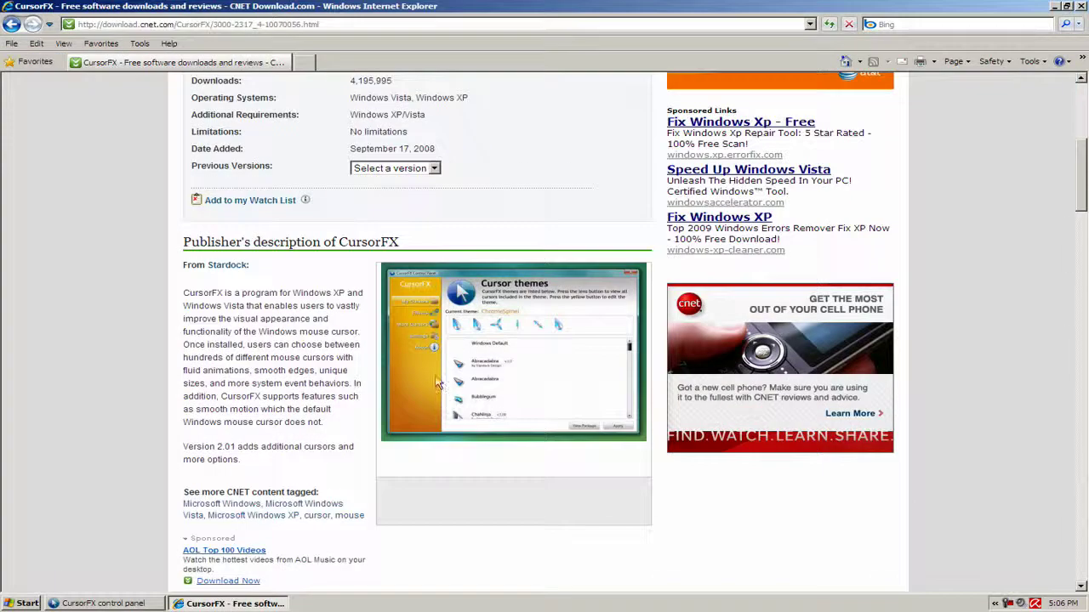
pyautogui.scroll(5, 578, 306)
pyautogui.scroll(-1, 580, 408)
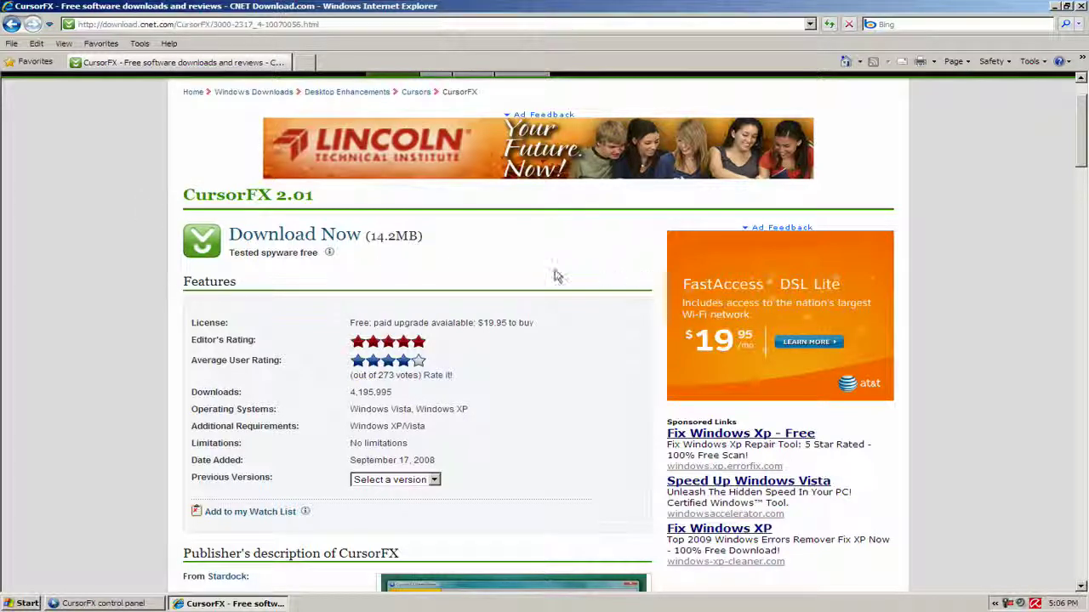
pyautogui.scroll(-3, 466, 271)
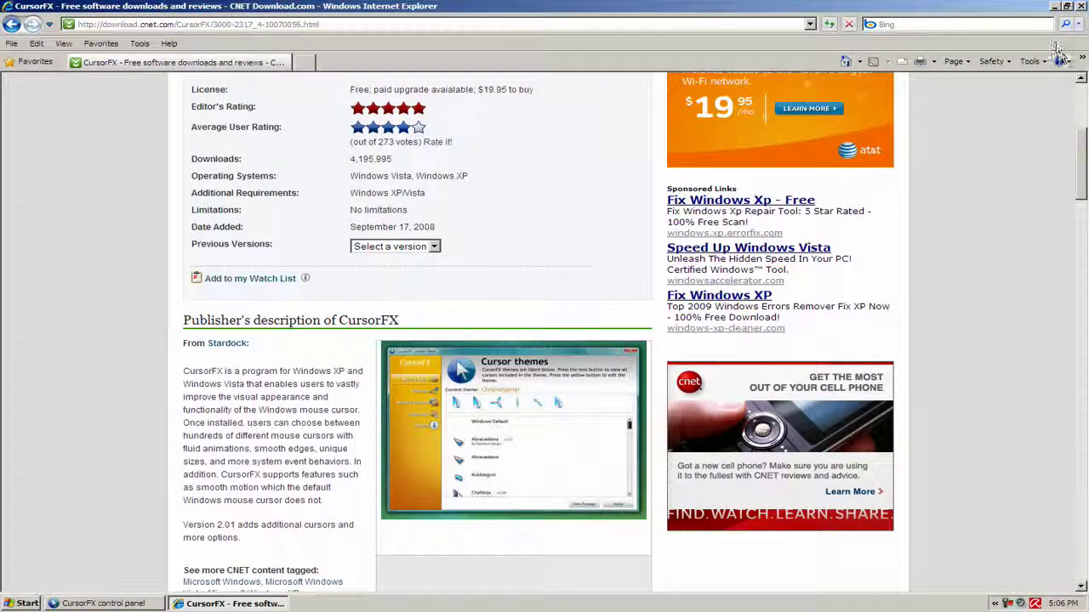
# - Minimize Internet Explorer and bring up the CursorFX control panel at Cursor themes
pyautogui.click(1055, 7)
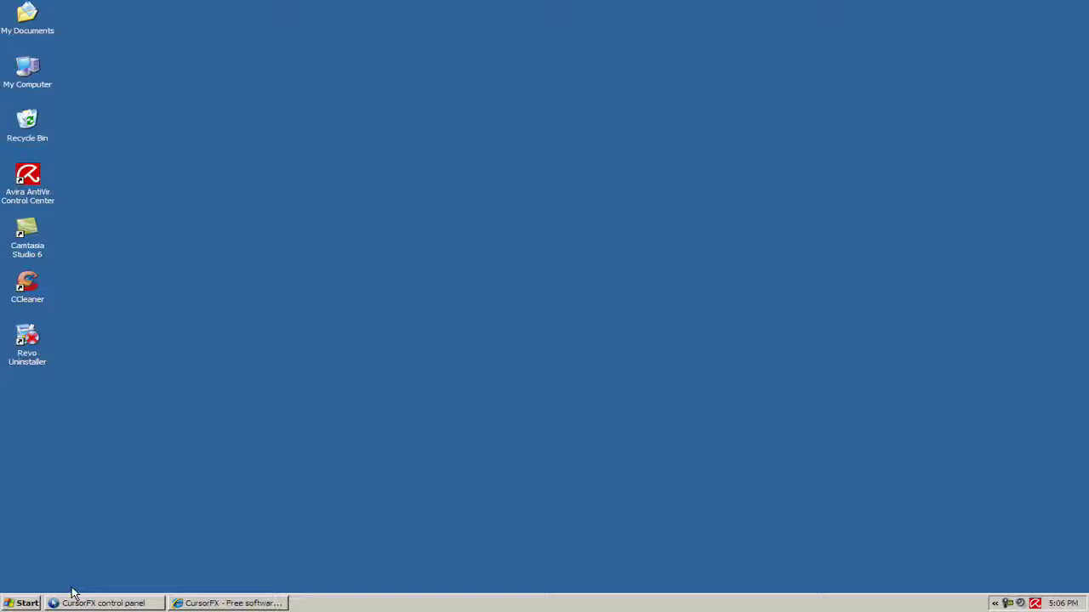
pyautogui.click(84, 605)
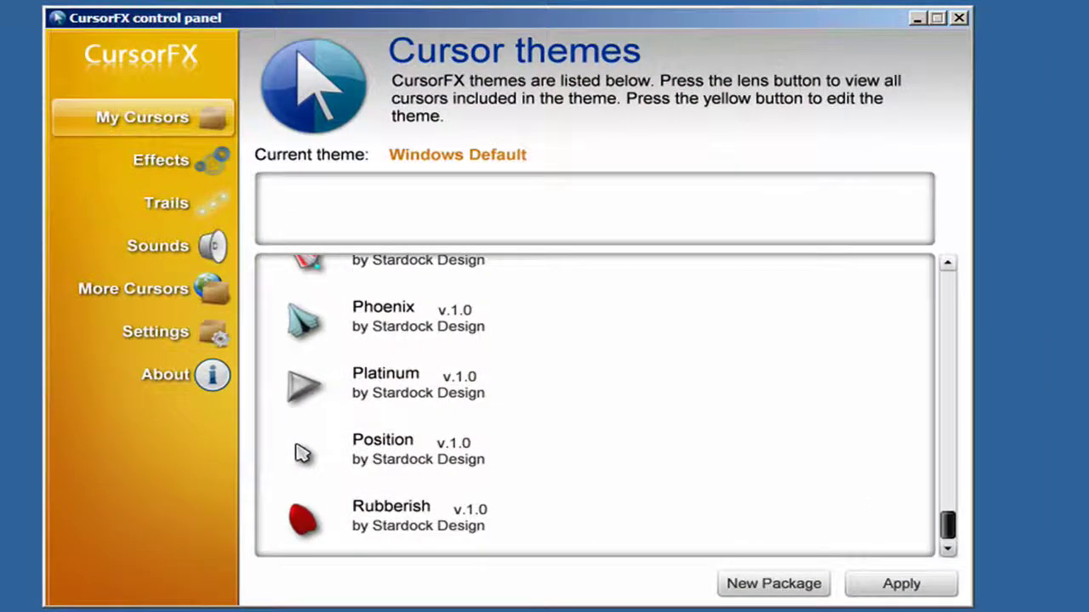
pyautogui.scroll(3, 539, 313)
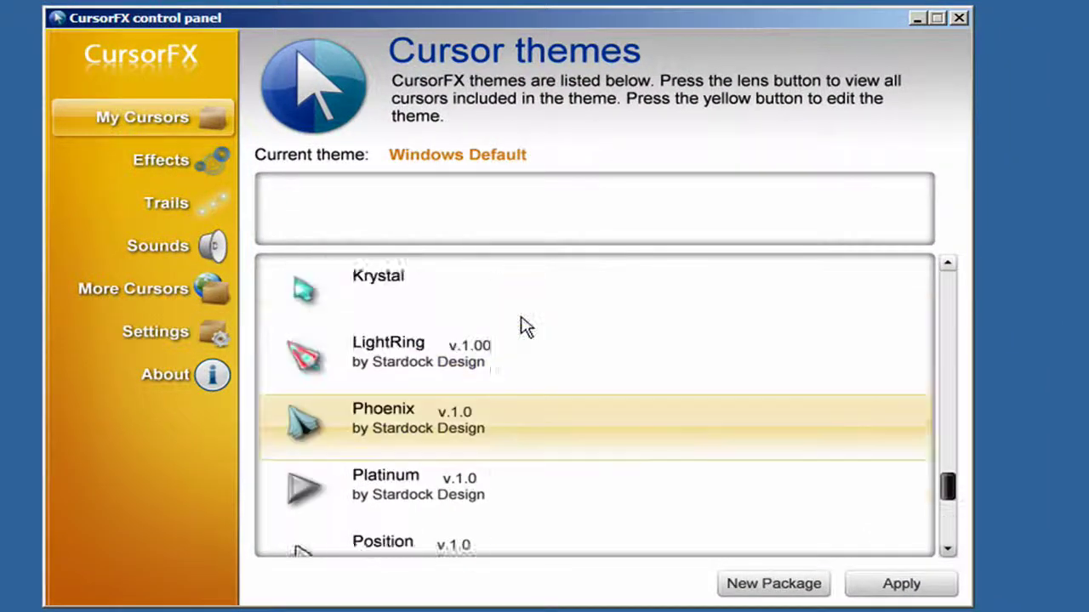
pyautogui.scroll(5, 694, 313)
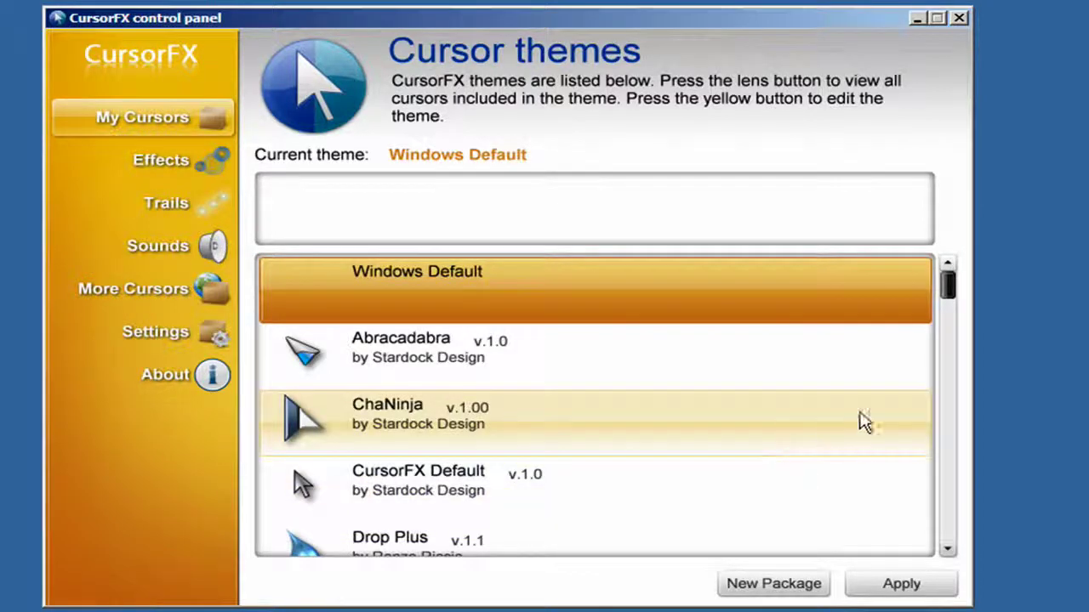
# - Scroll through the installed cursor themes list to locate the Hand theme
pyautogui.scroll(-1, 519, 345)
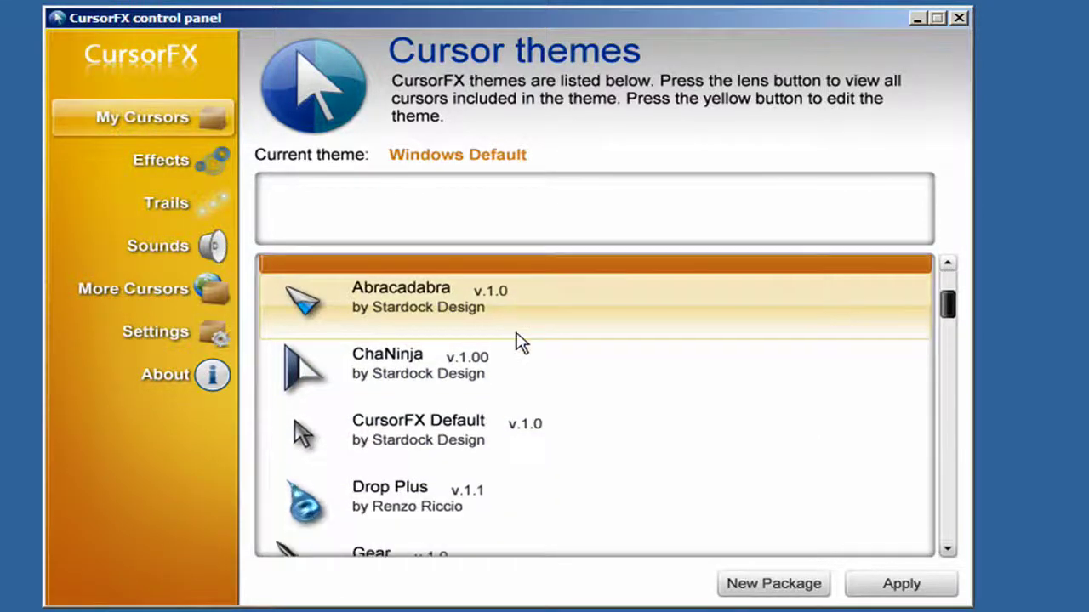
pyautogui.scroll(-1, 419, 334)
pyautogui.scroll(-1, 428, 333)
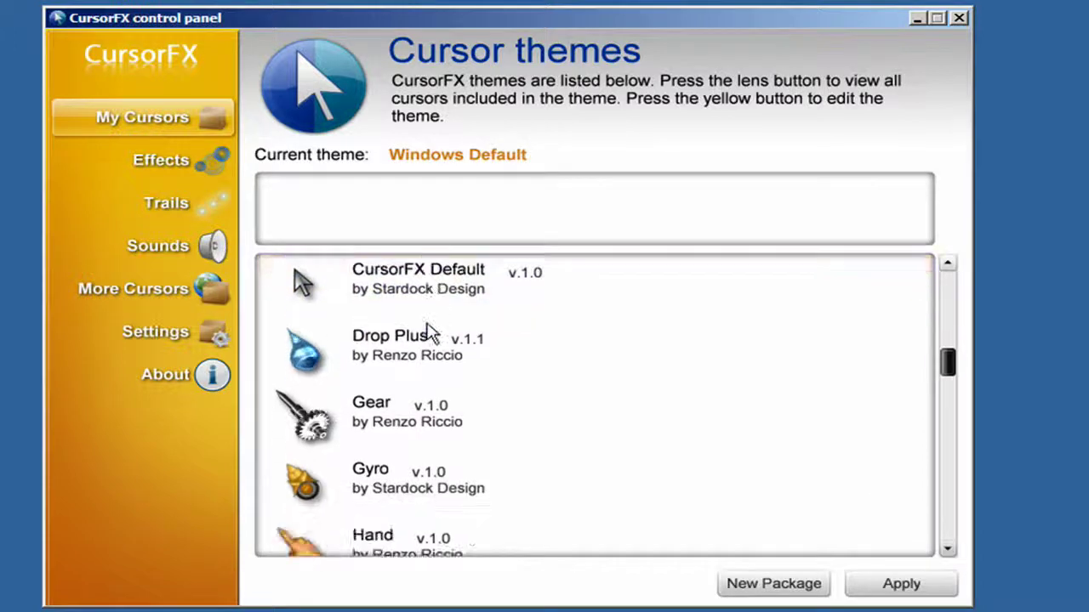
pyautogui.scroll(-1, 428, 332)
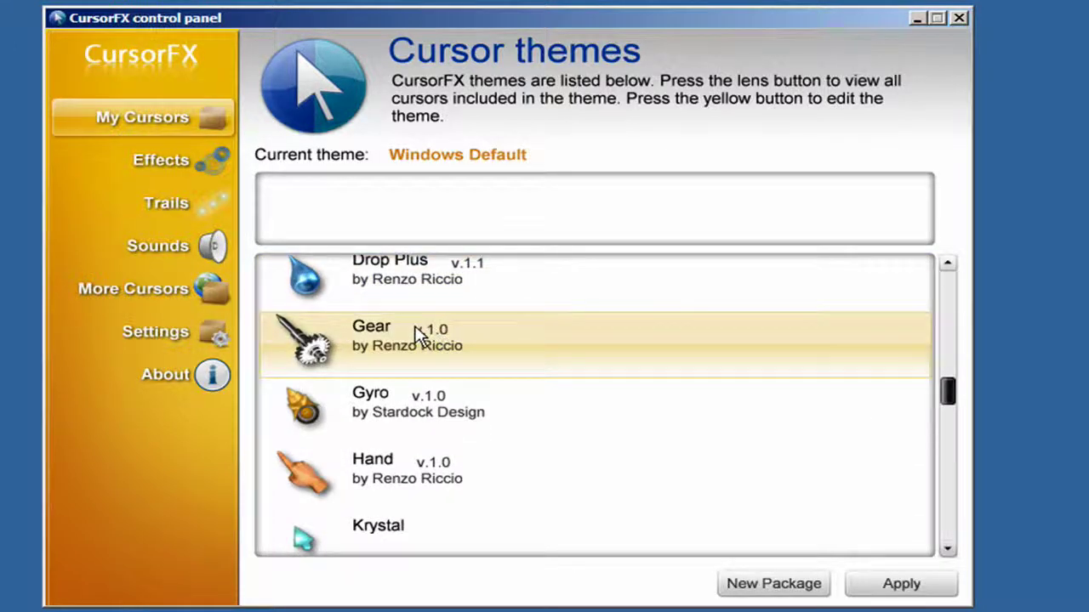
pyautogui.scroll(-1, 417, 338)
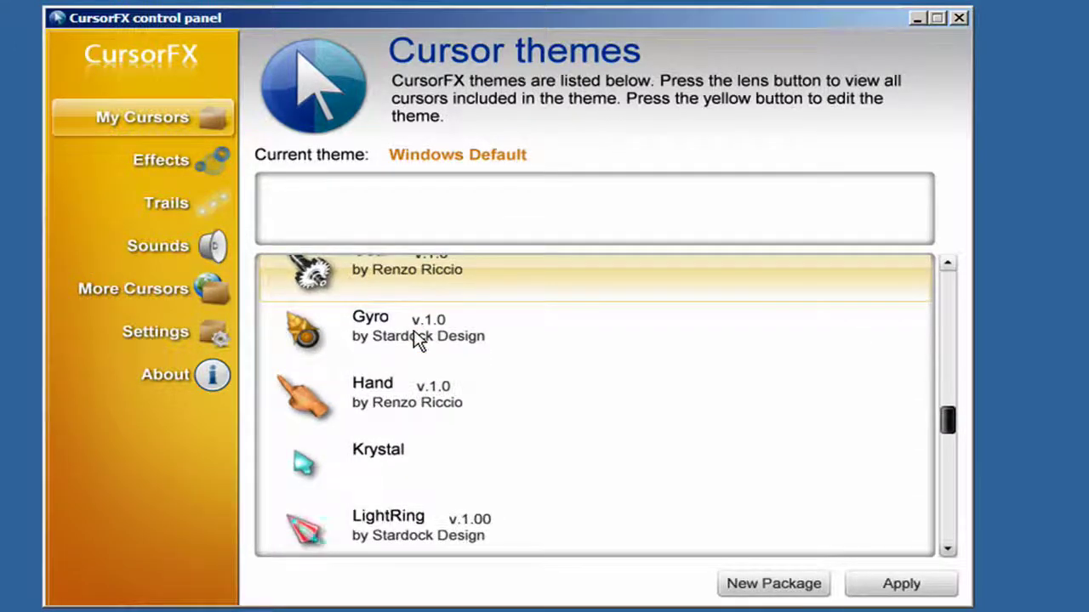
pyautogui.scroll(-1, 417, 340)
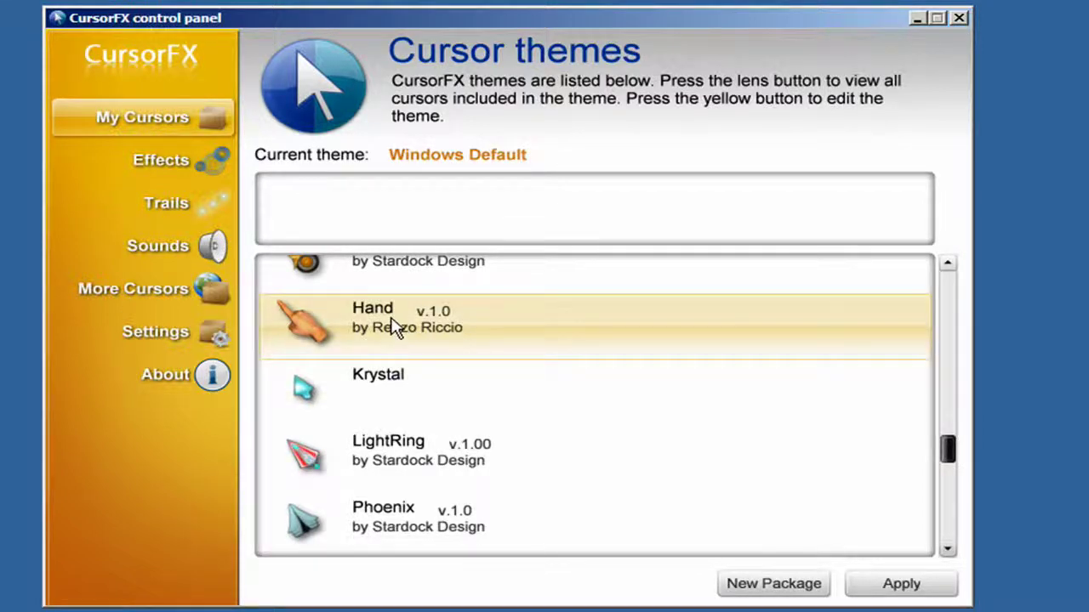
pyautogui.scroll(-1, 587, 406)
pyautogui.scroll(1, 585, 406)
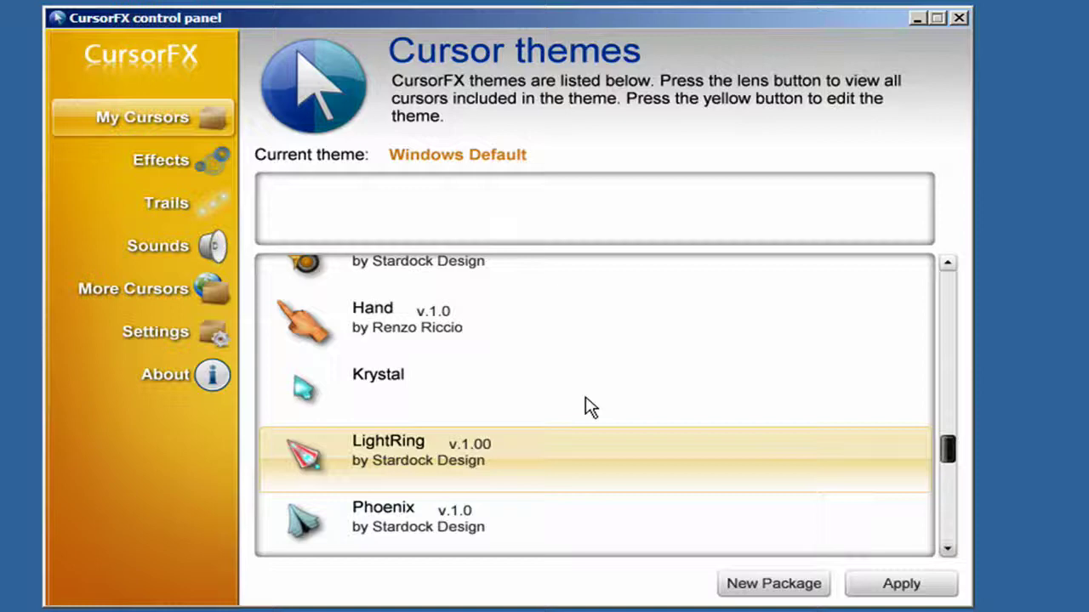
pyautogui.scroll(2, 587, 406)
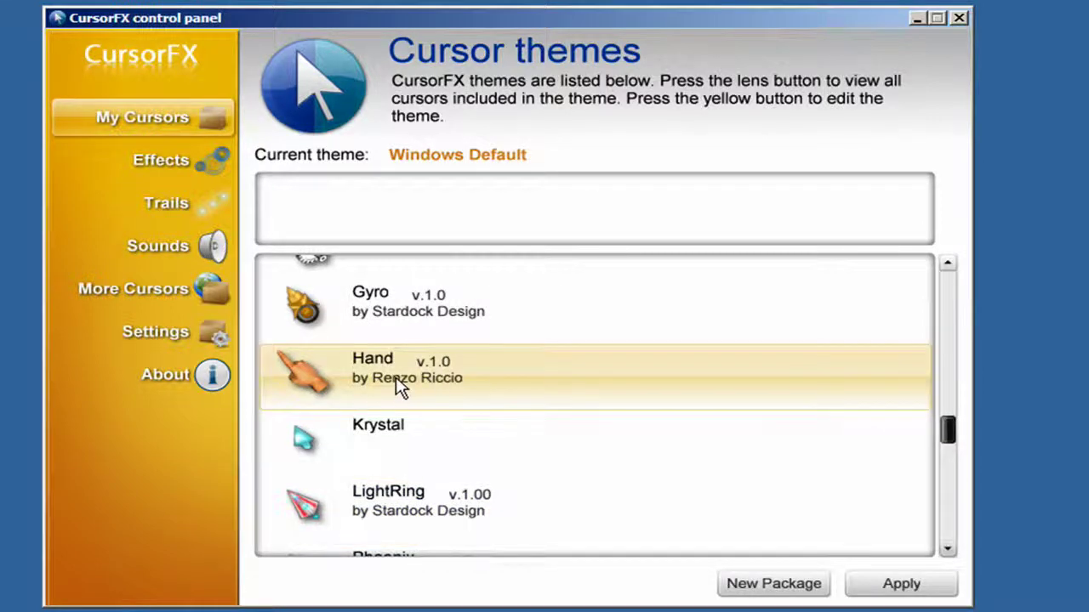
# - Apply the Hand cursor theme by Renzo Riccio
pyautogui.click(395, 378)
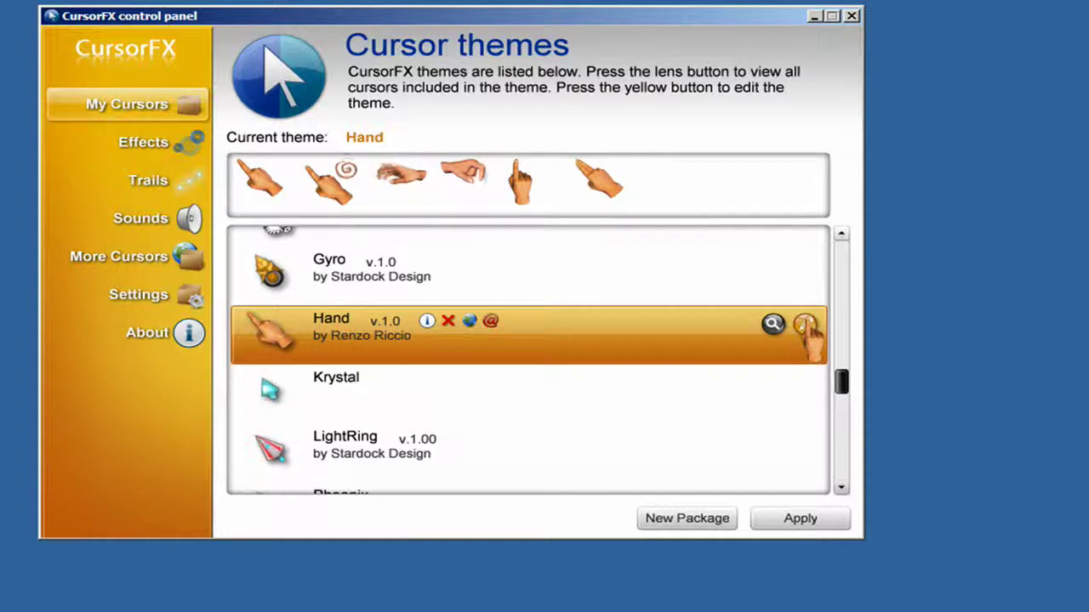
# - Open Hand in the Theme Editor, view its Special effects and Trails, then maximize and close it
pyautogui.click(805, 328)
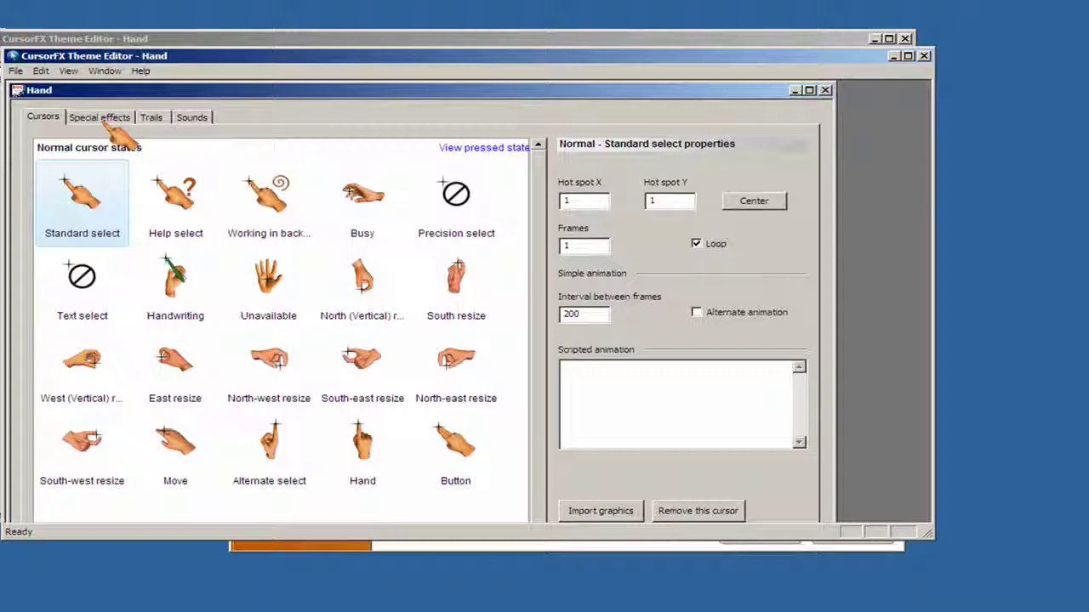
pyautogui.click(126, 119)
pyautogui.click(153, 119)
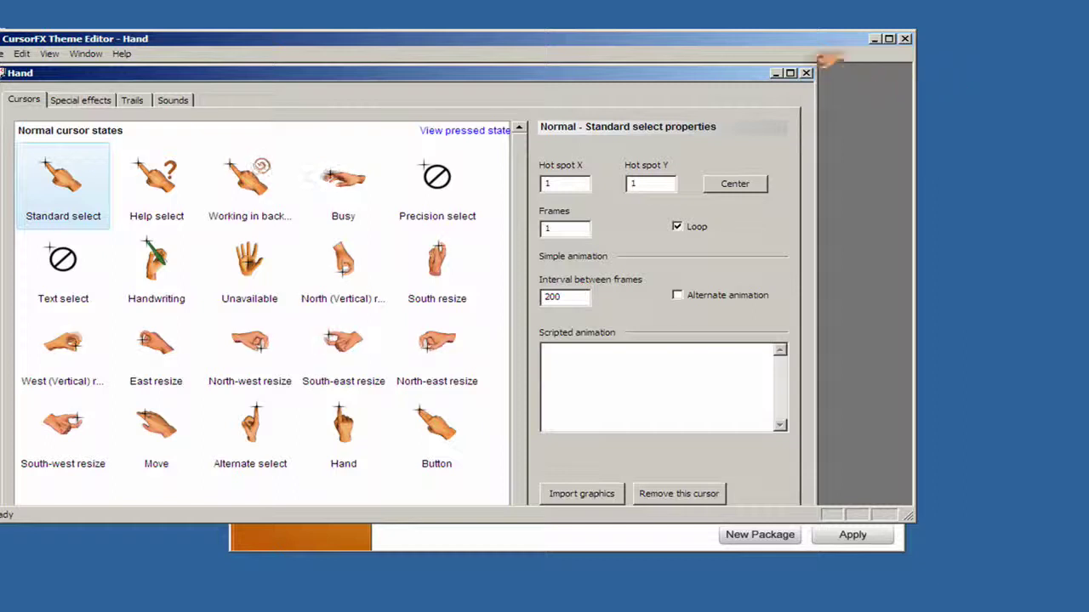
pyautogui.click(804, 76)
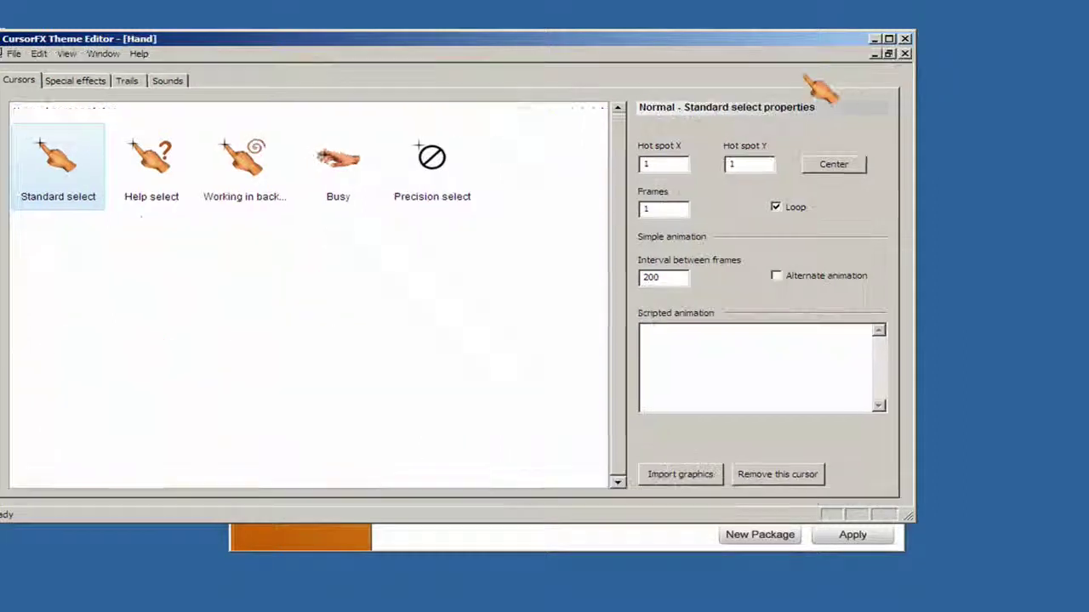
pyautogui.click(904, 53)
# - Close the Theme Editor and review the click effects, trail and sound settings pages
pyautogui.click(905, 39)
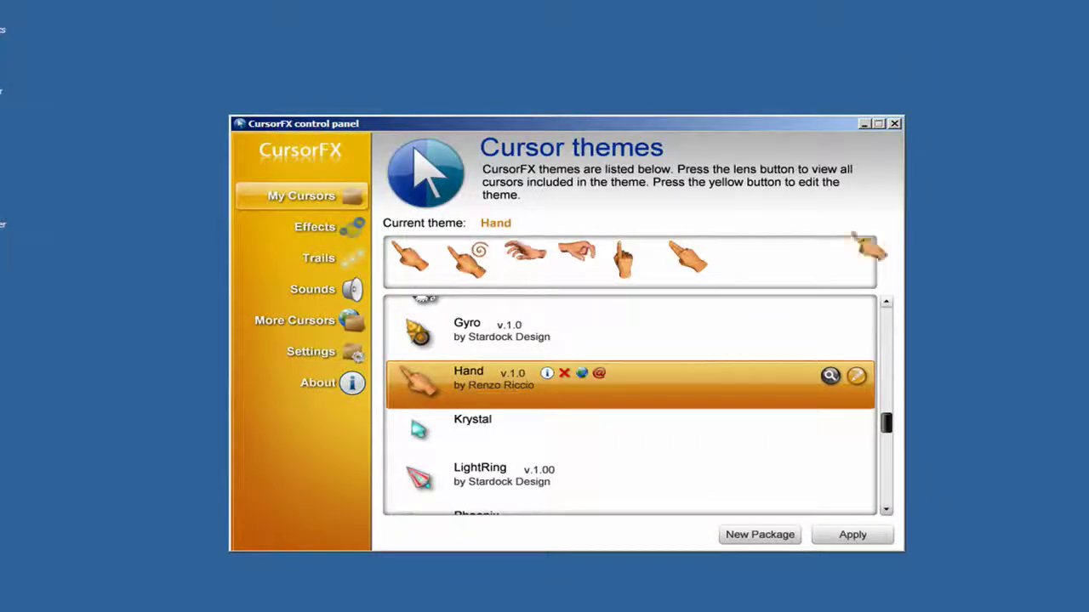
pyautogui.scroll(-2, 579, 383)
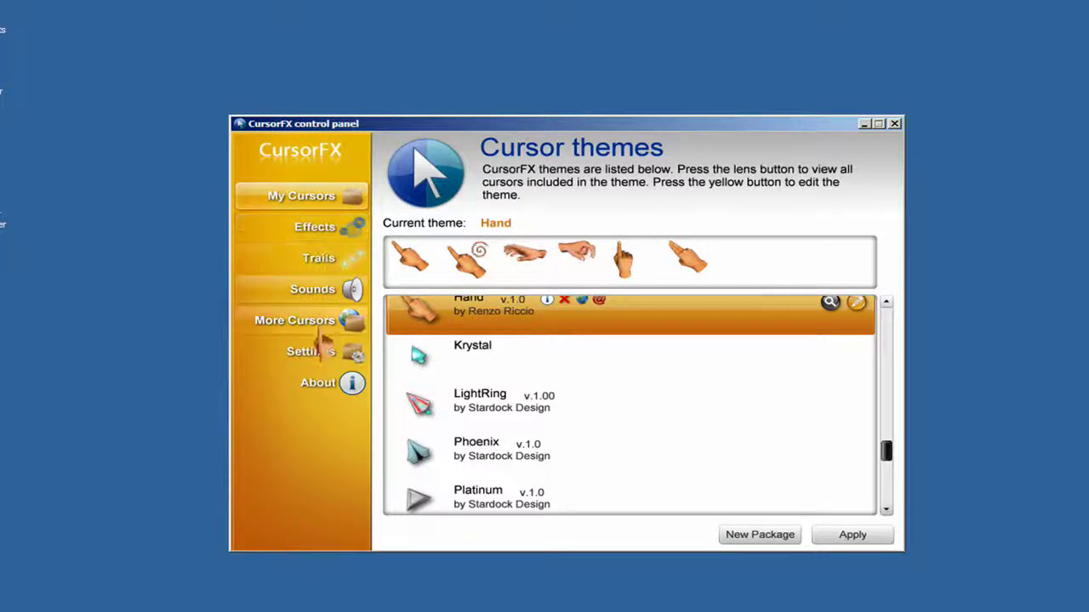
pyautogui.click(323, 228)
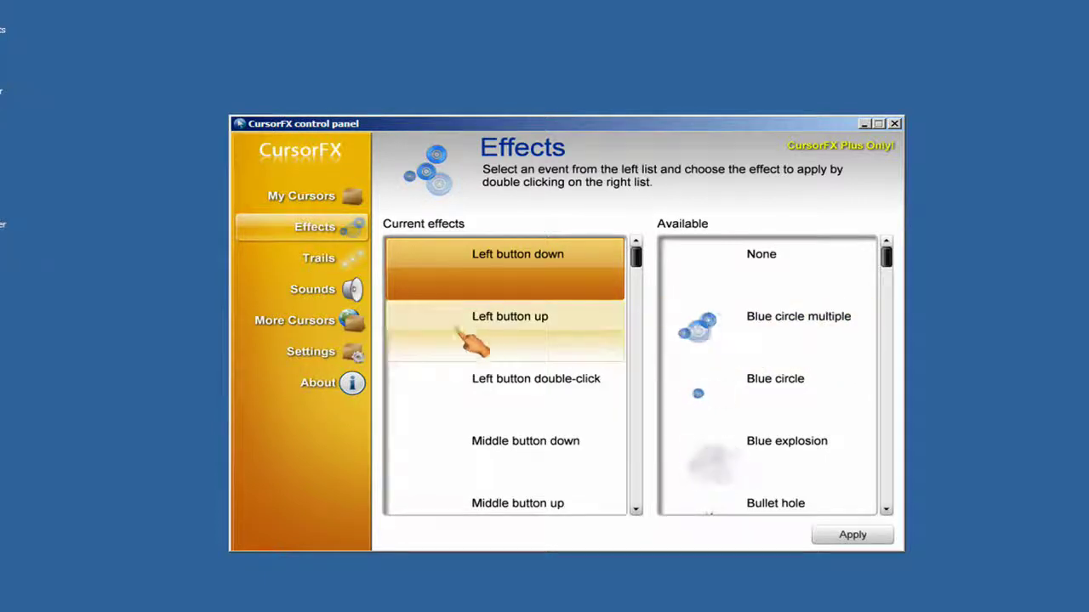
pyautogui.click(318, 260)
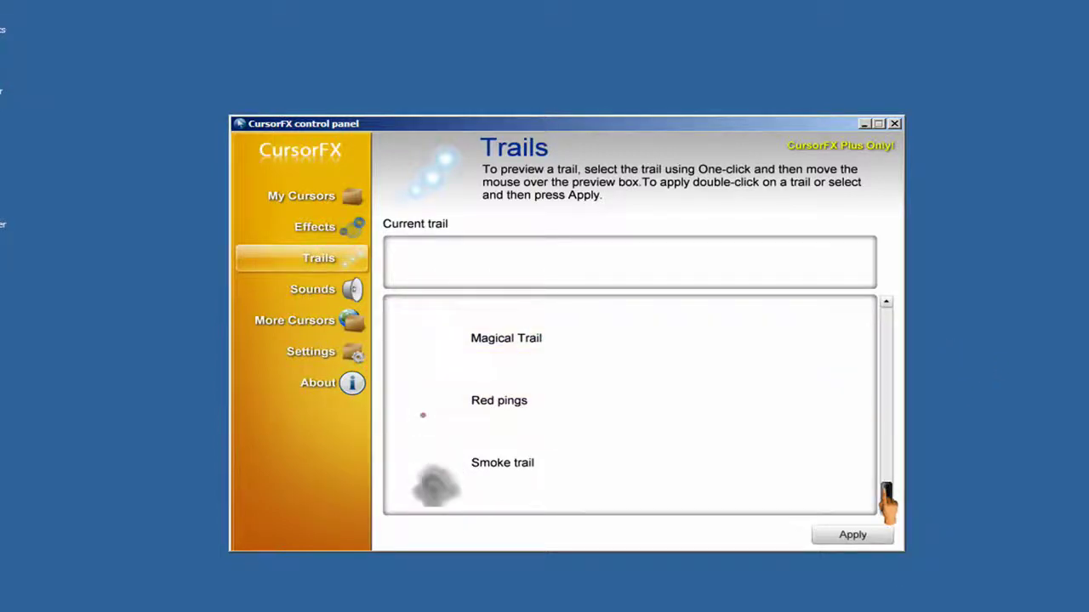
pyautogui.moveTo(886, 495); pyautogui.dragTo(883, 334)
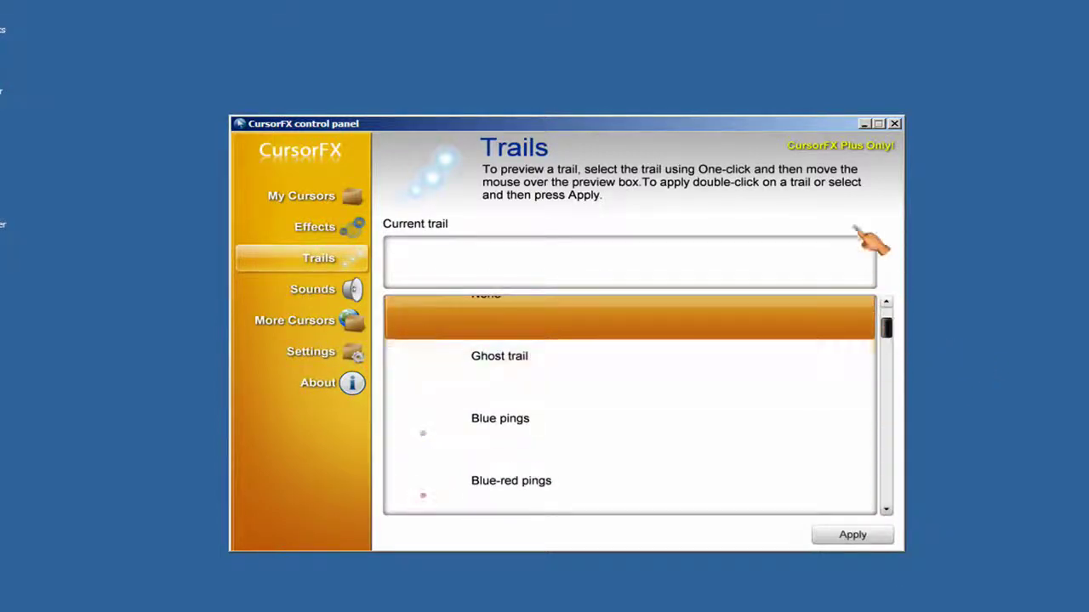
pyautogui.click(300, 294)
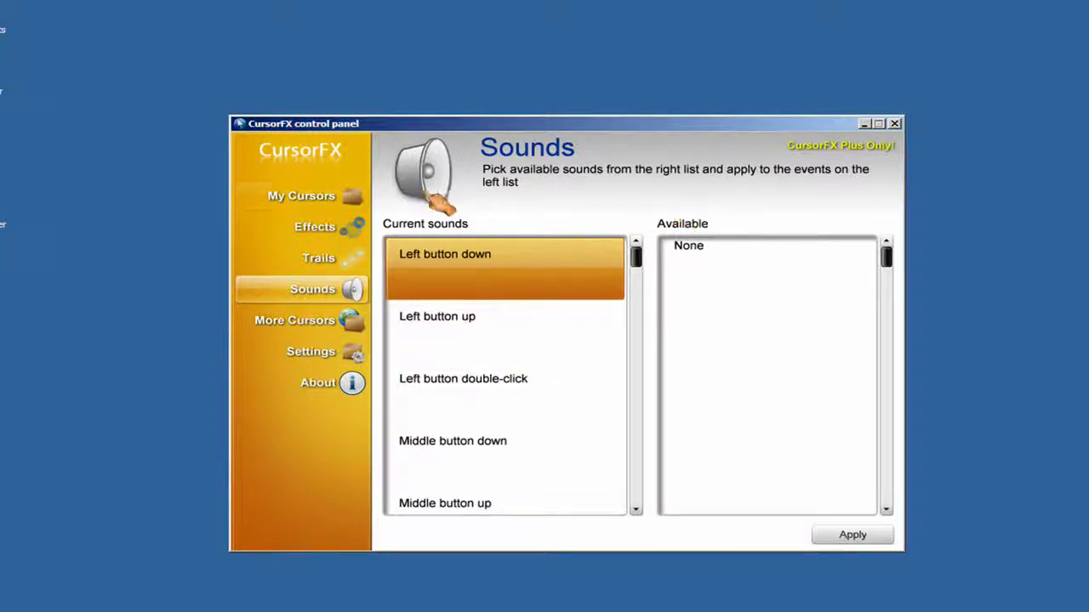
pyautogui.click(316, 194)
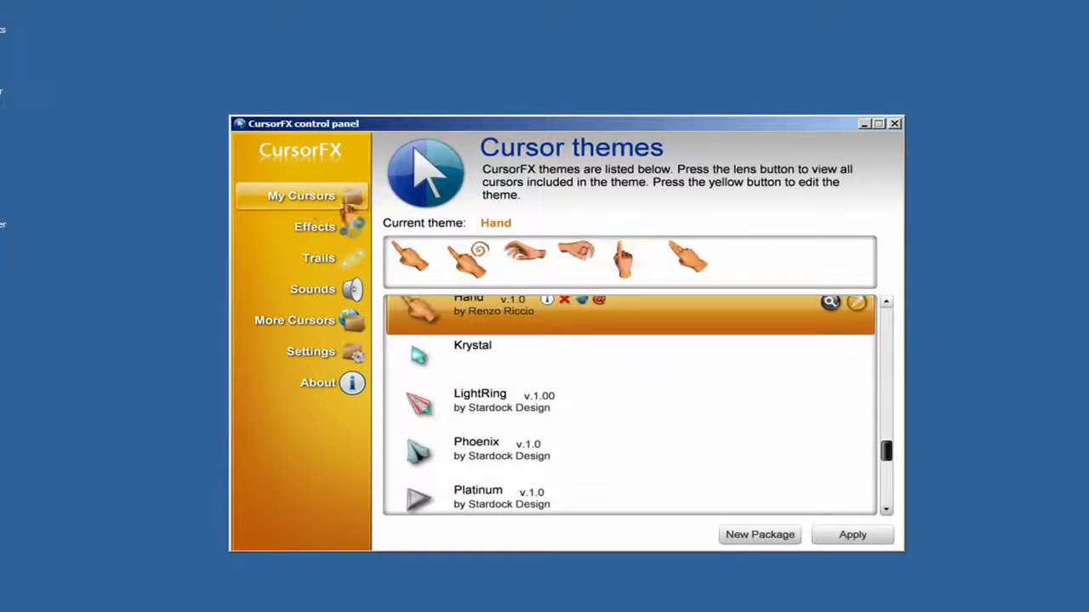
pyautogui.scroll(-3, 545, 370)
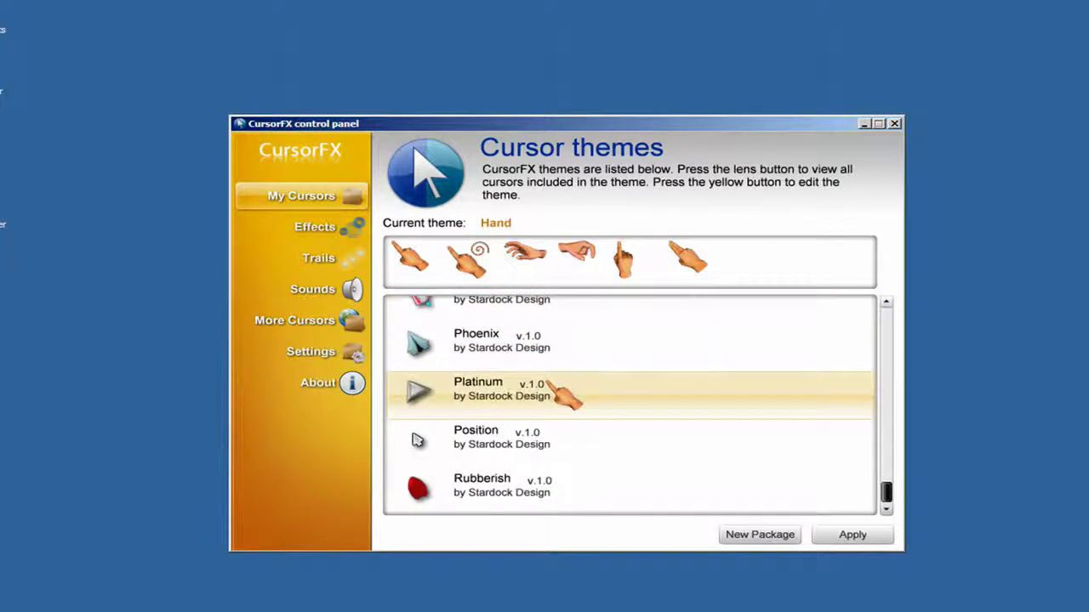
pyautogui.scroll(5, 554, 377)
pyautogui.scroll(2, 557, 373)
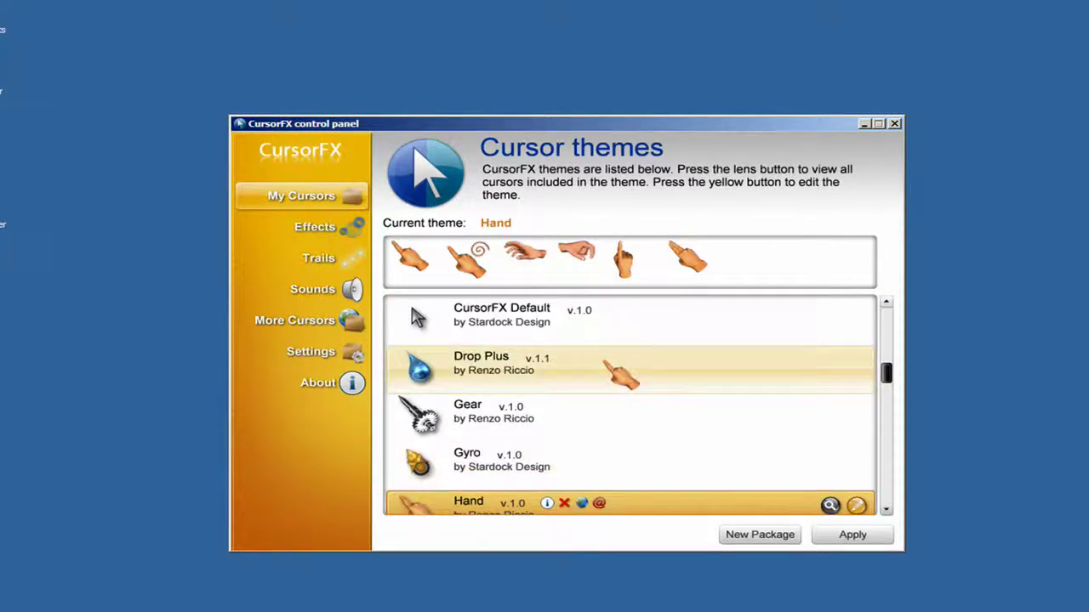
pyautogui.scroll(2, 572, 371)
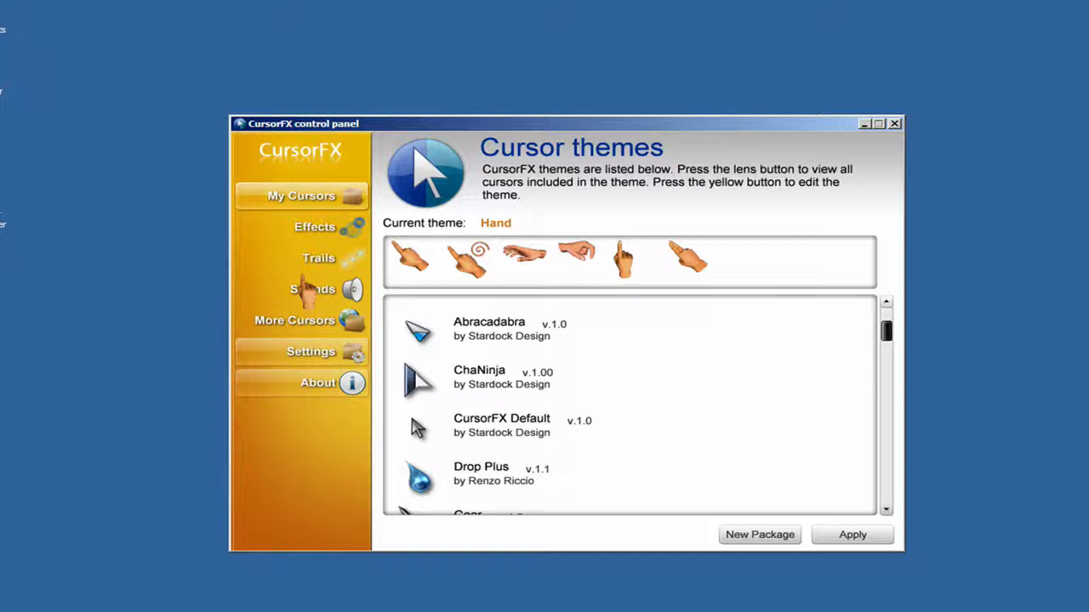
pyautogui.scroll(-2, 696, 416)
pyautogui.scroll(-4, 698, 418)
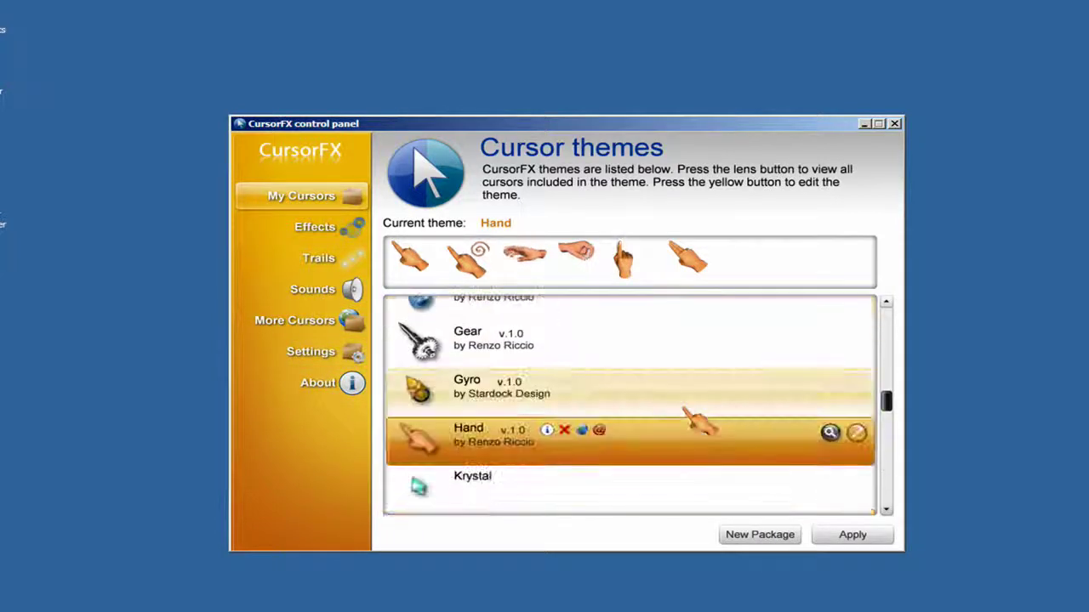
pyautogui.scroll(-2, 687, 418)
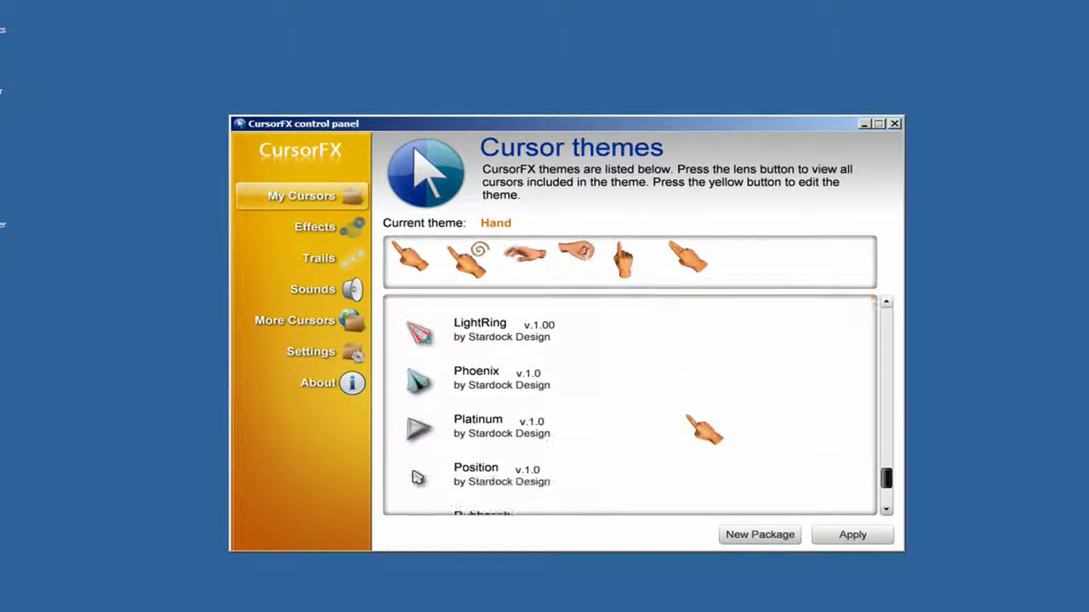
pyautogui.scroll(-1, 579, 425)
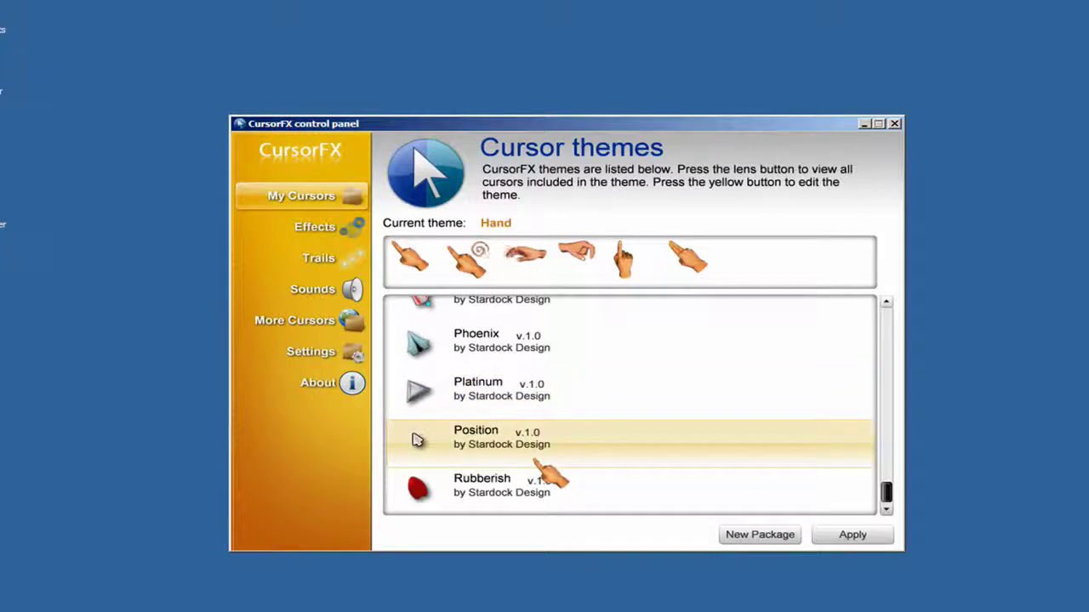
pyautogui.scroll(5, 545, 466)
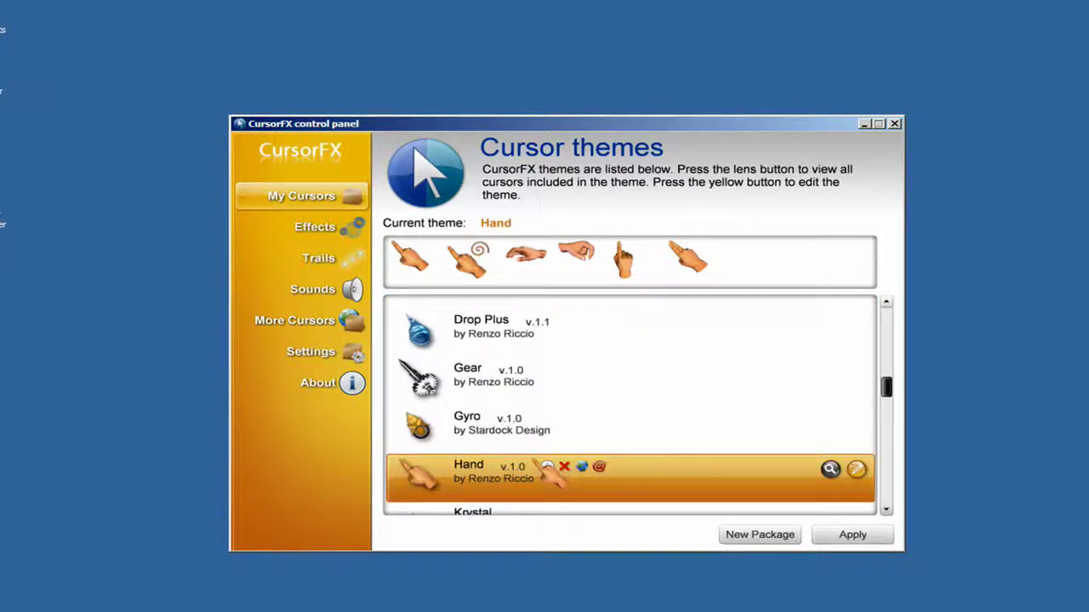
pyautogui.scroll(2, 544, 417)
pyautogui.scroll(2, 672, 425)
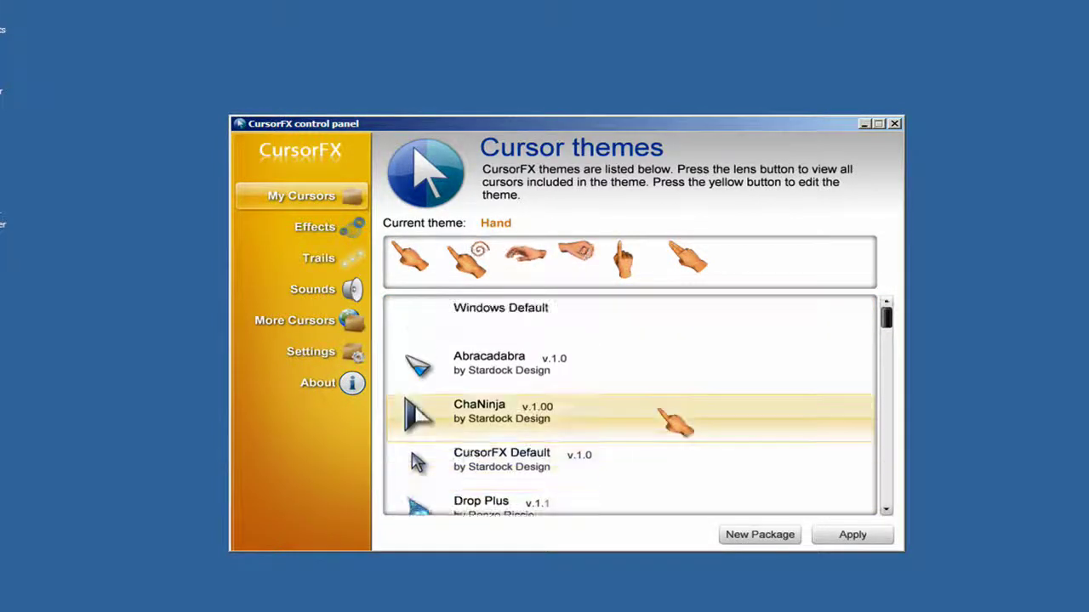
pyautogui.scroll(-5, 545, 385)
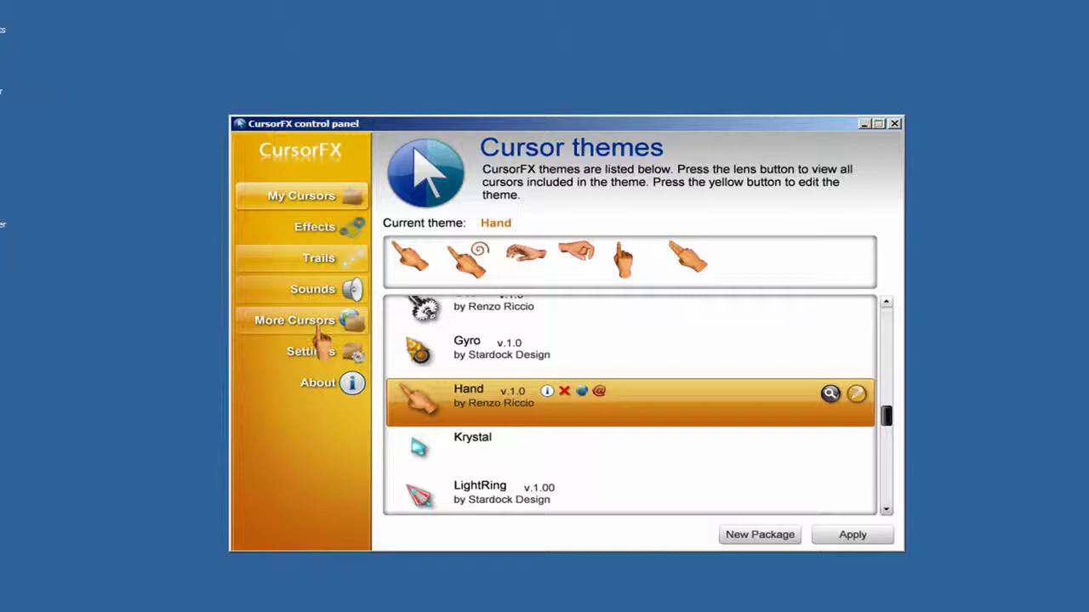
pyautogui.scroll(-2, 737, 362)
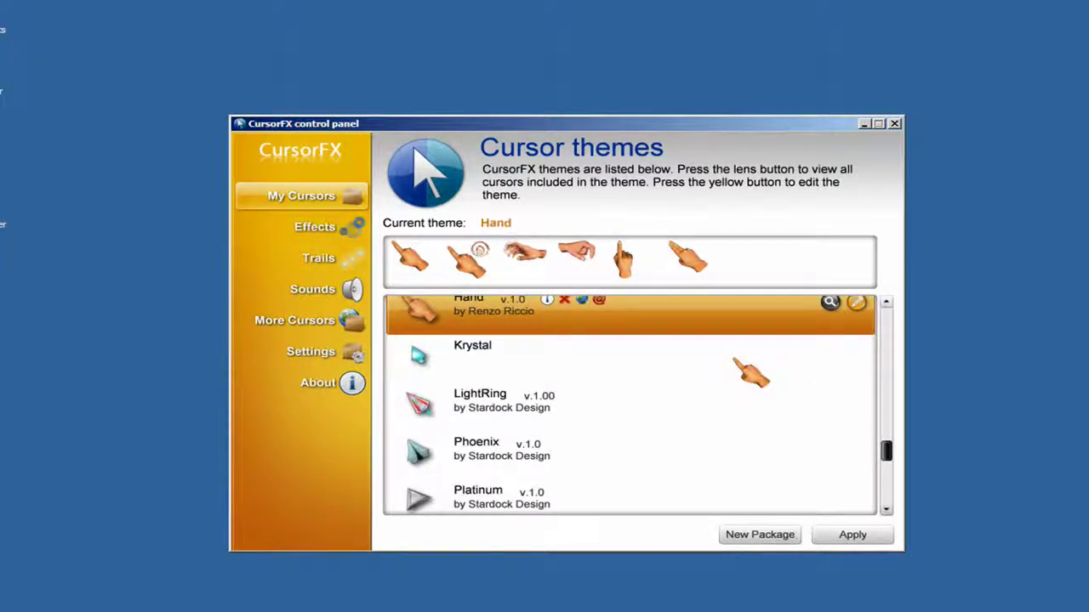
pyautogui.scroll(-2, 539, 366)
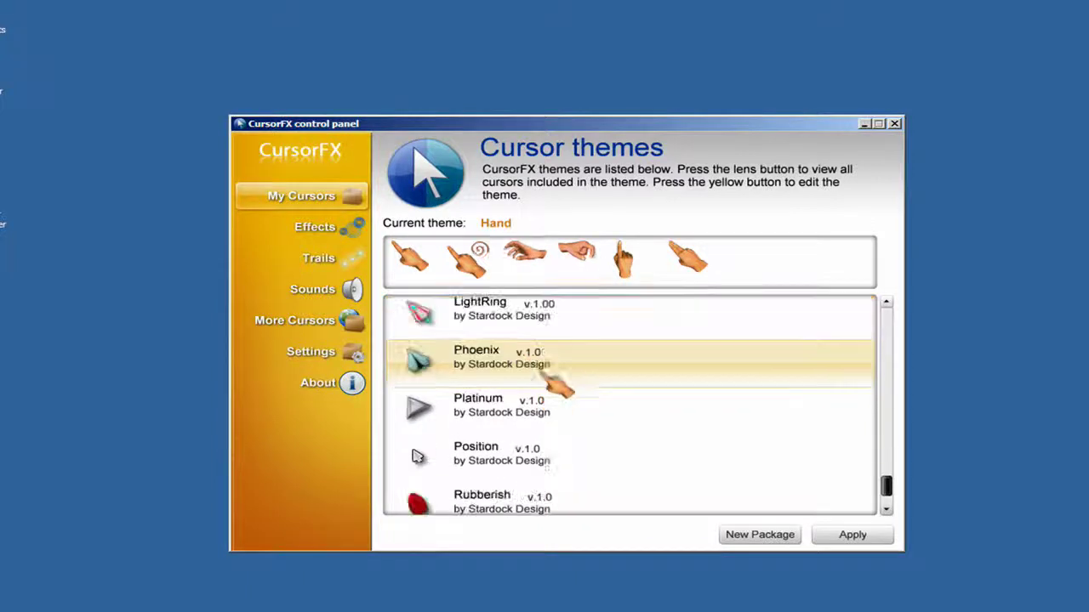
pyautogui.scroll(3, 552, 415)
pyautogui.scroll(5, 549, 425)
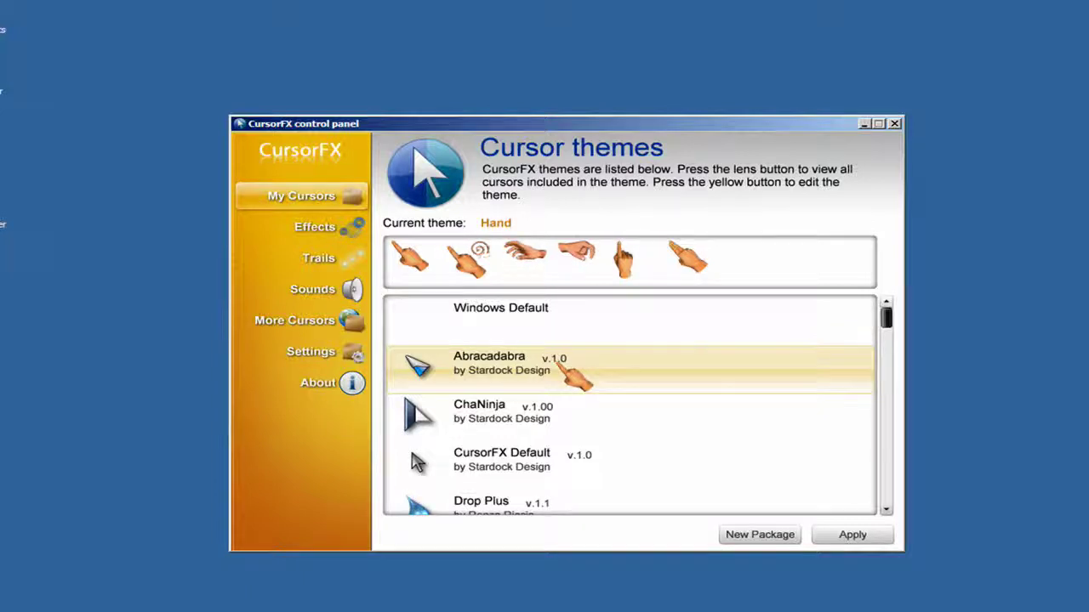
pyautogui.scroll(-8, 560, 364)
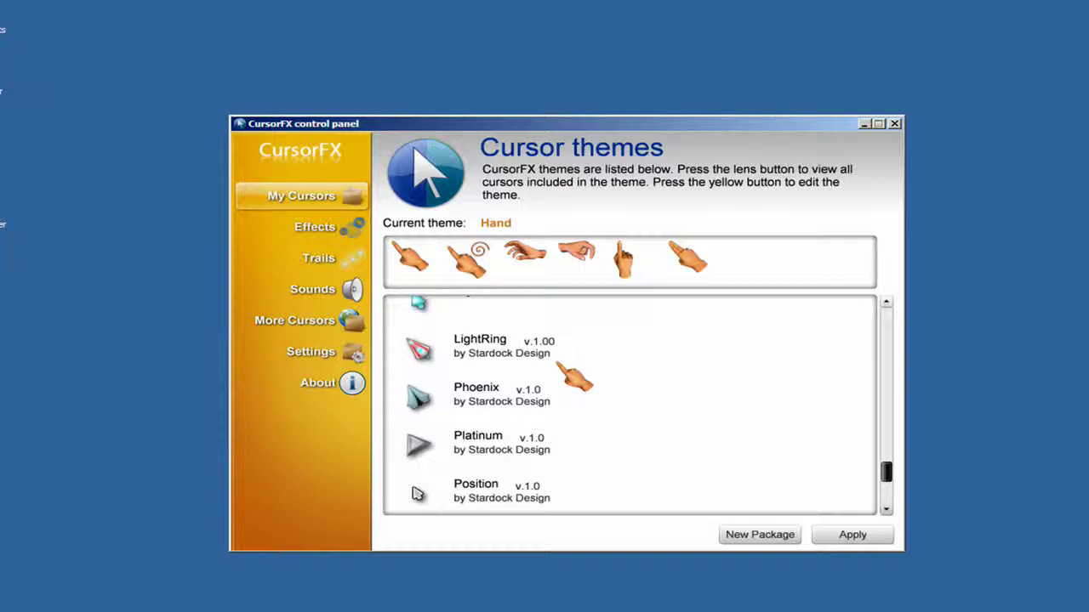
pyautogui.scroll(-1, 558, 364)
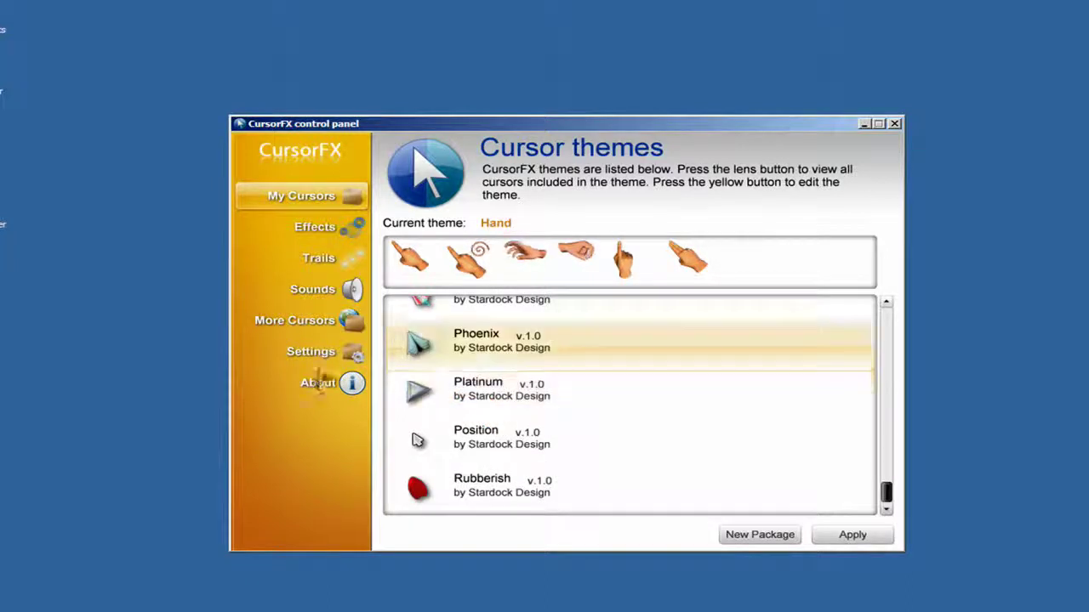
pyautogui.scroll(1, 674, 364)
pyautogui.scroll(7, 674, 364)
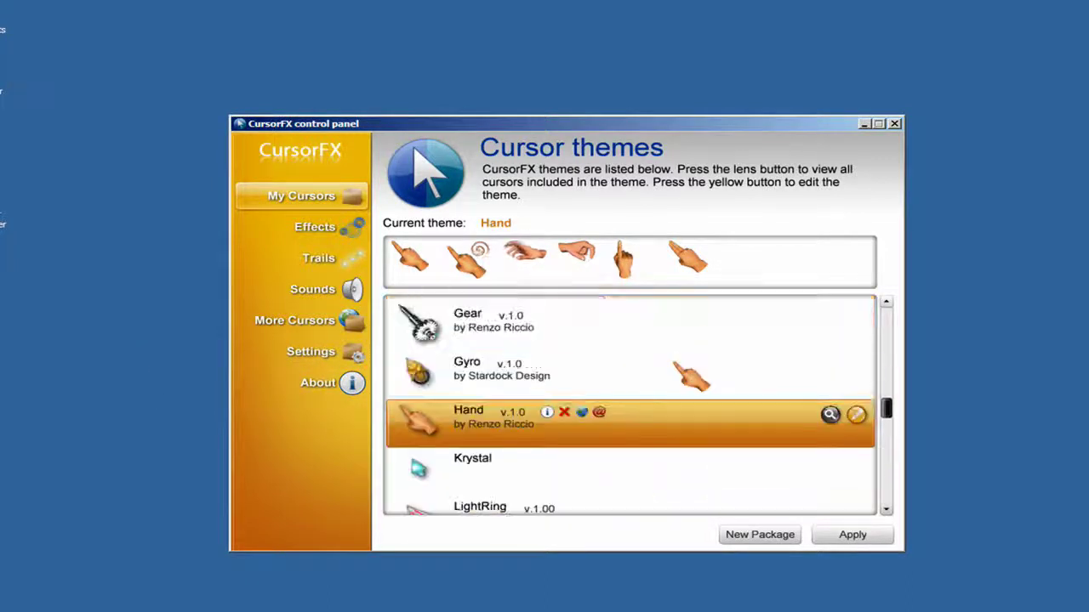
pyautogui.scroll(2, 670, 371)
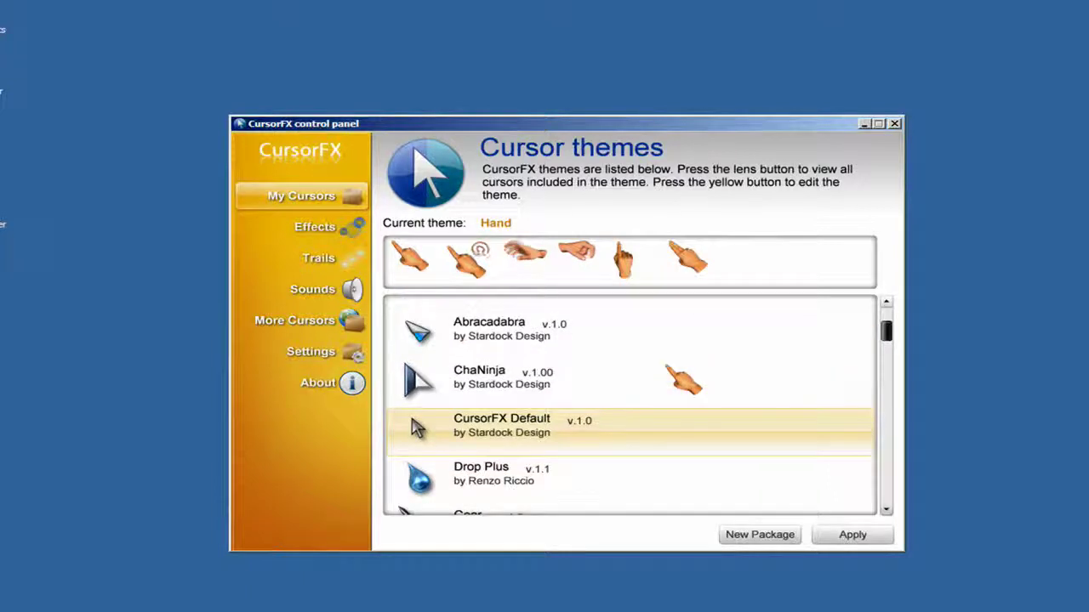
pyautogui.scroll(-2, 445, 401)
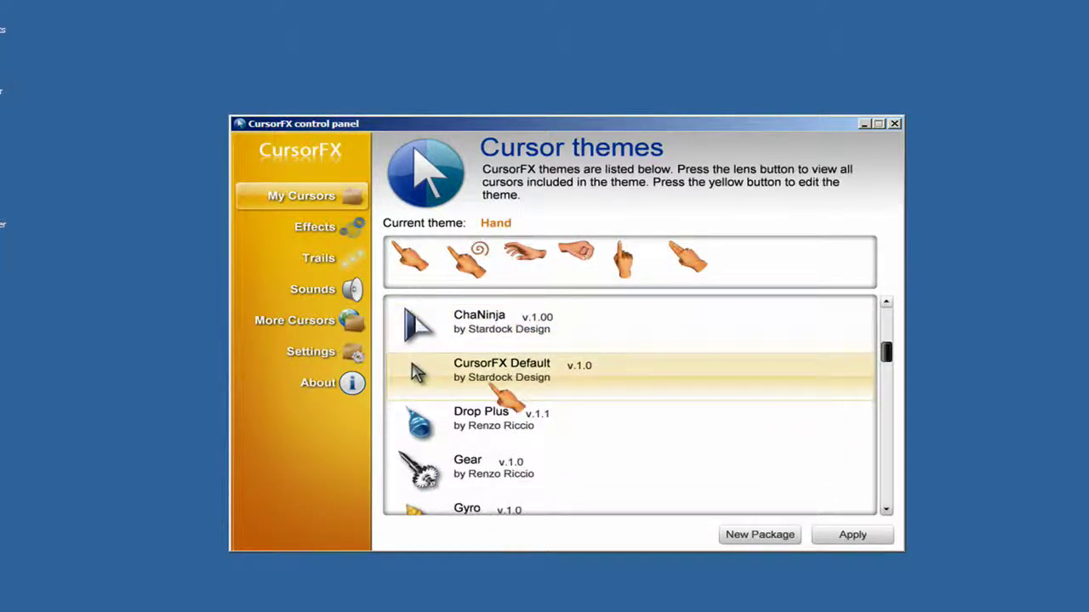
# - Apply the Gear cursor theme in place of Hand and scroll through the themes list
pyautogui.click(433, 468)
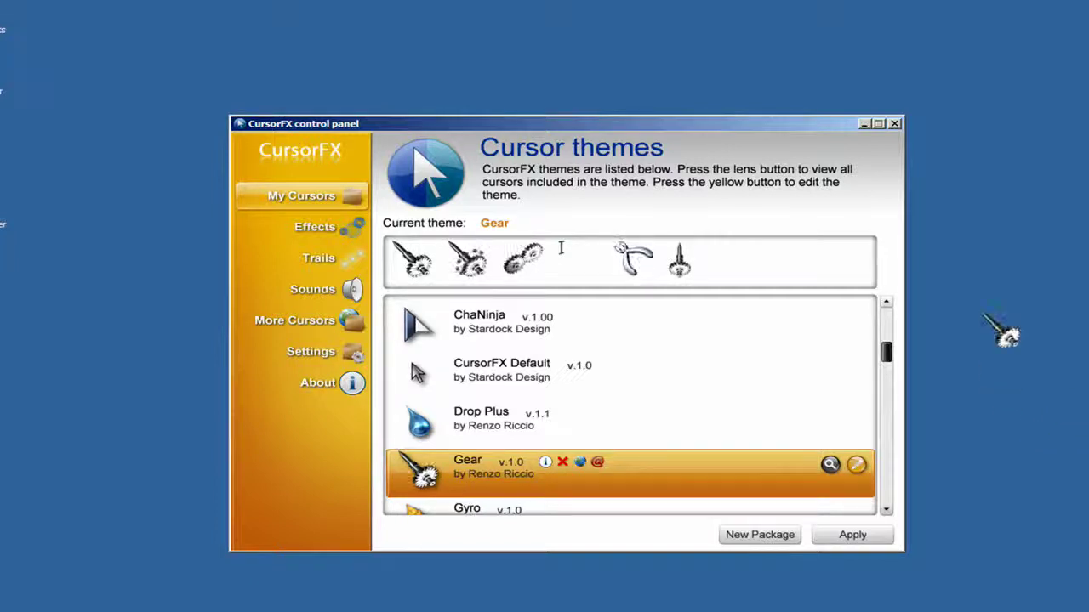
pyautogui.scroll(-7, 522, 404)
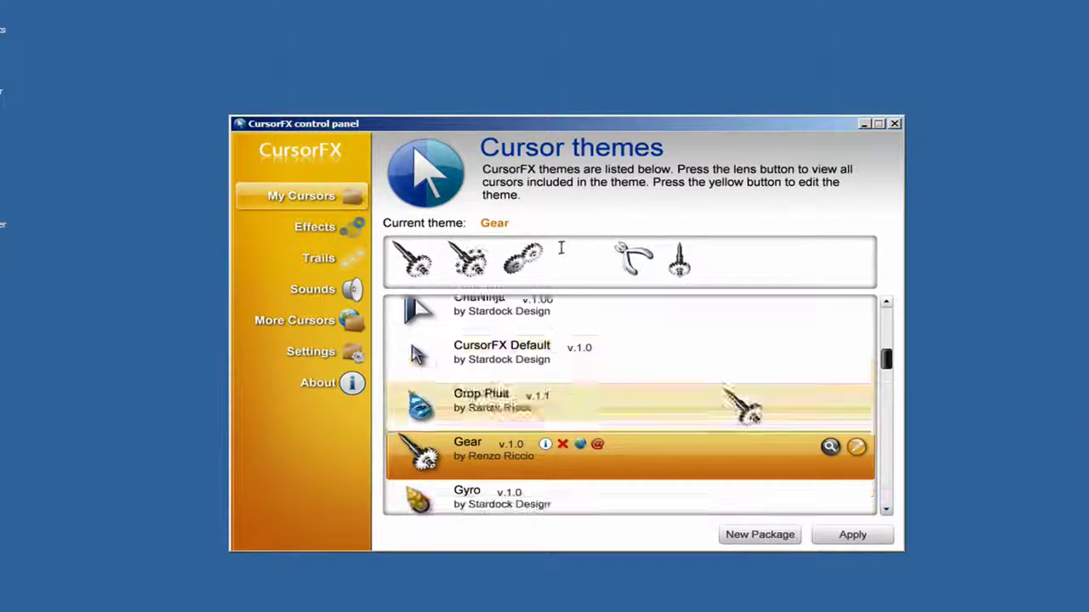
pyautogui.scroll(-1, 519, 398)
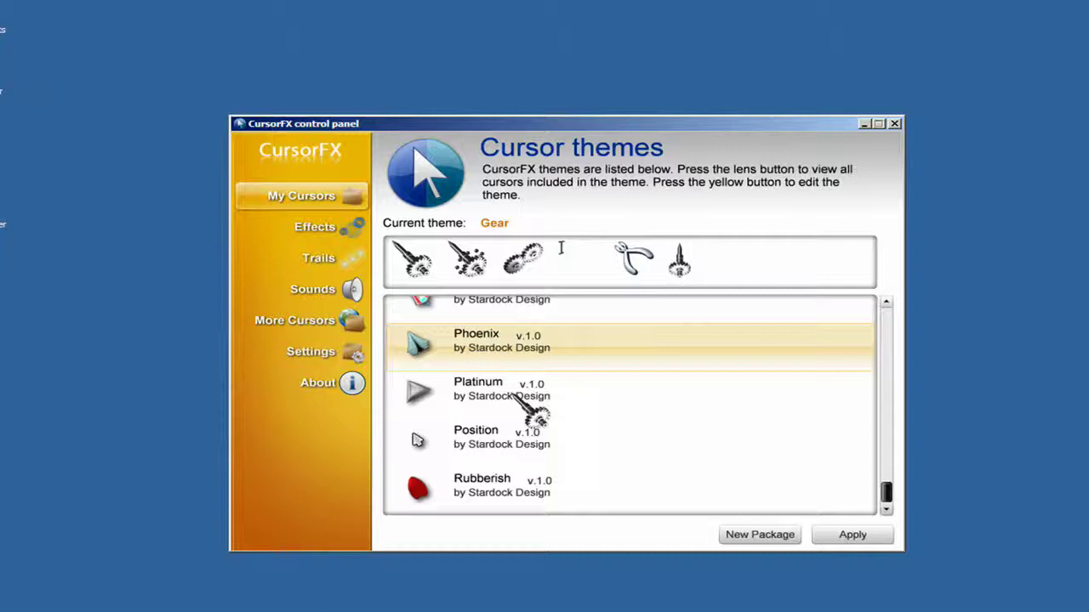
pyautogui.scroll(3, 540, 436)
pyautogui.scroll(7, 525, 418)
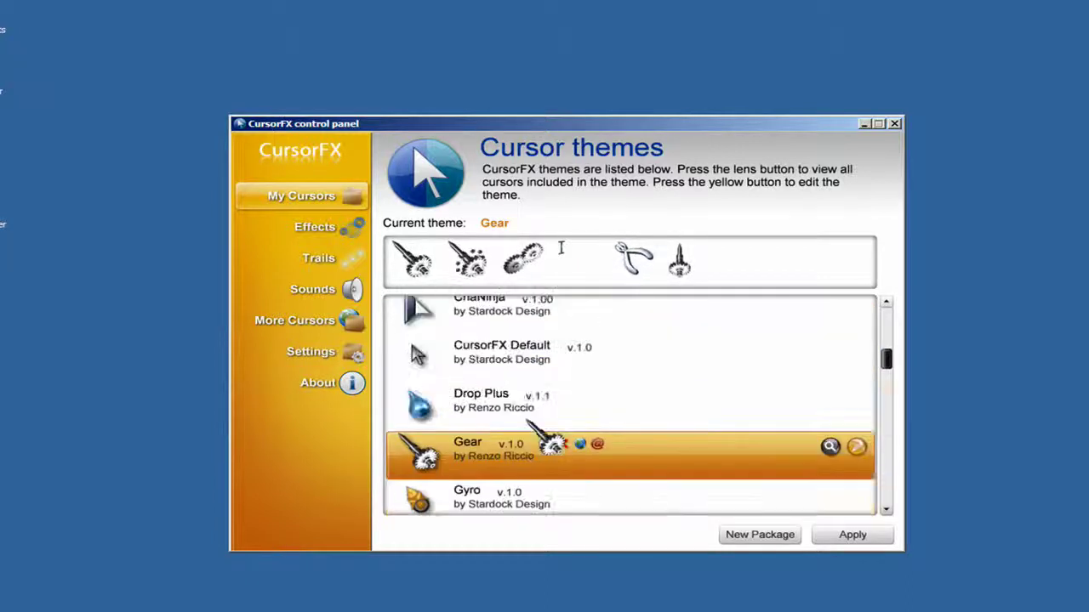